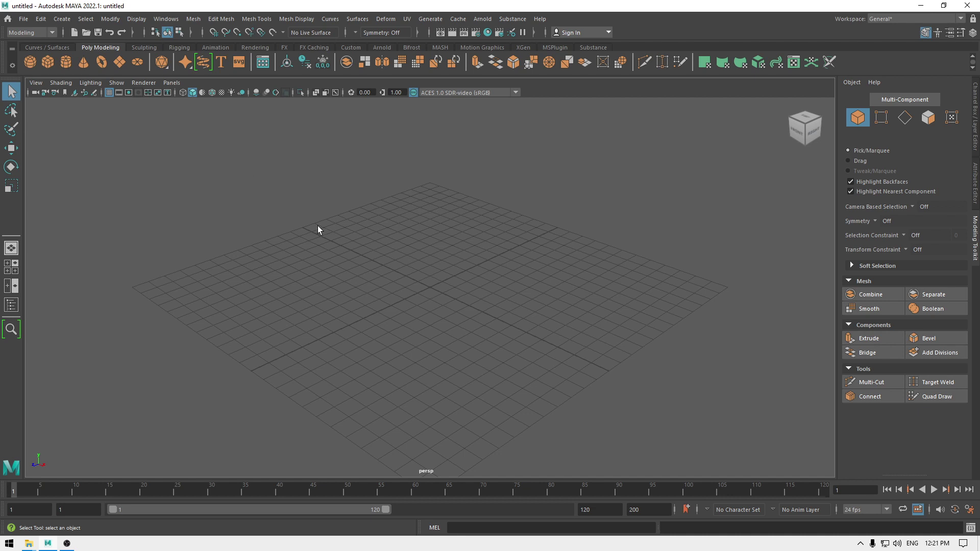
Step: Bring up the hotbox and browse its Select, Edit Mesh and Create menus
key(space)
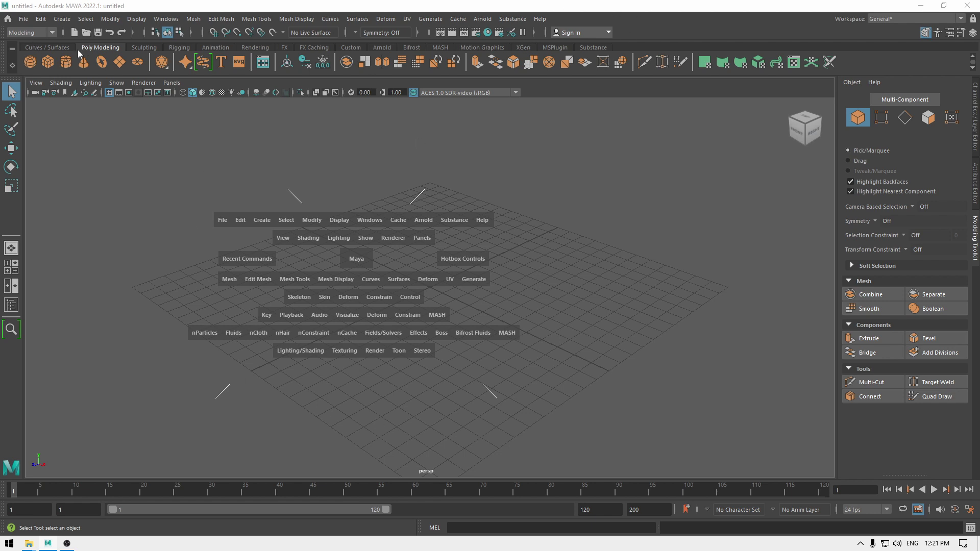
key(space)
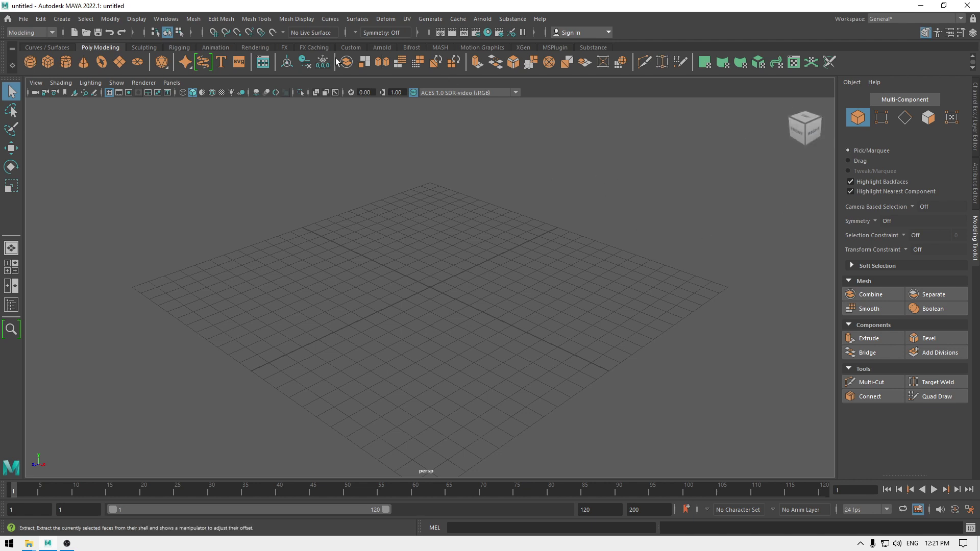
click(92, 20)
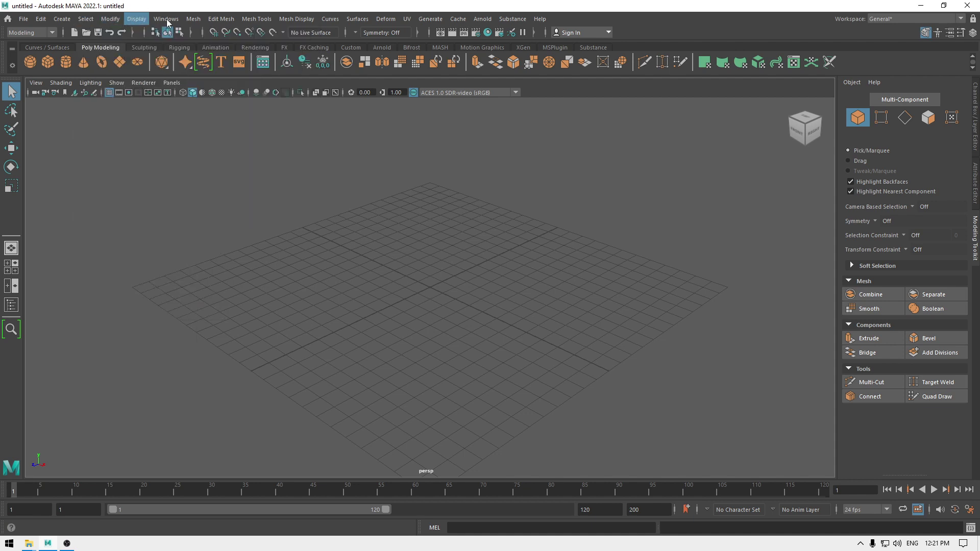
mouse_move(221, 19)
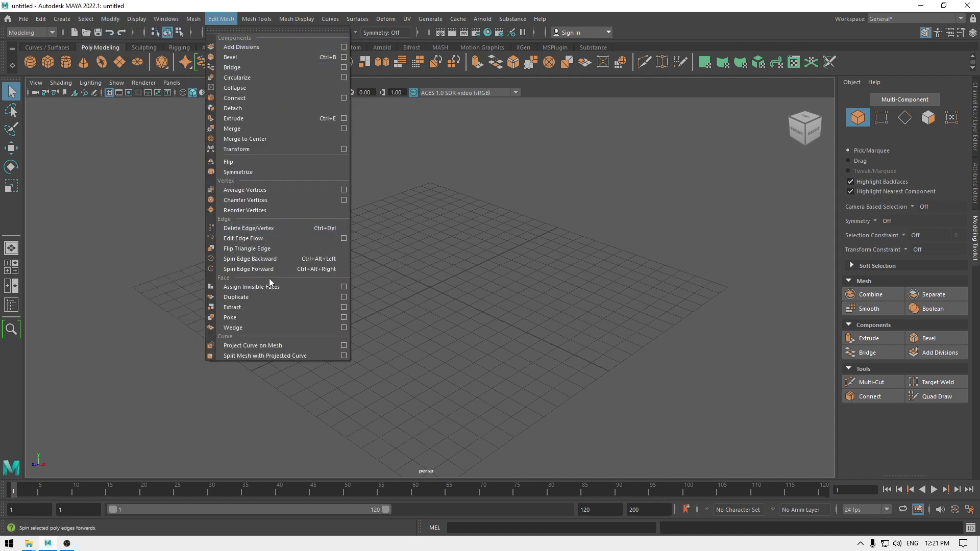
click(579, 276)
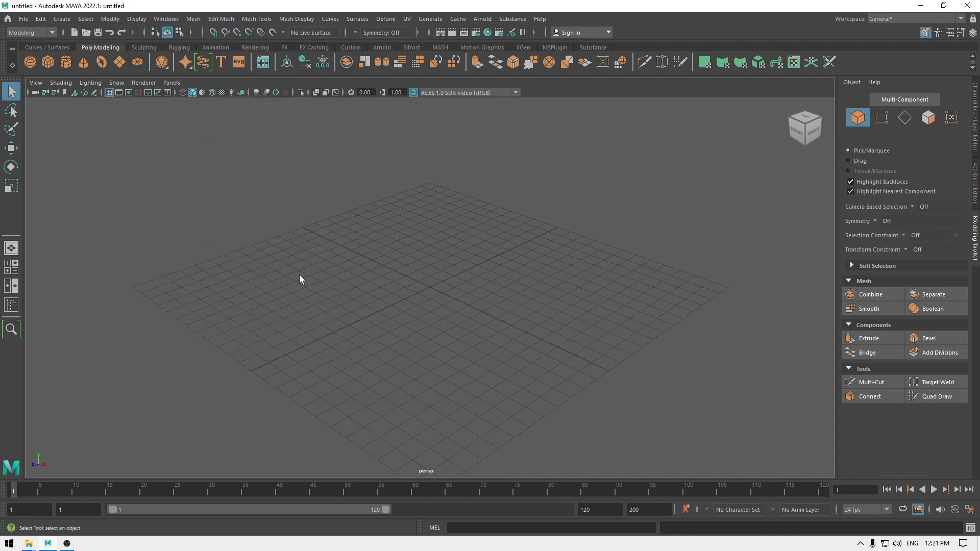
key(space)
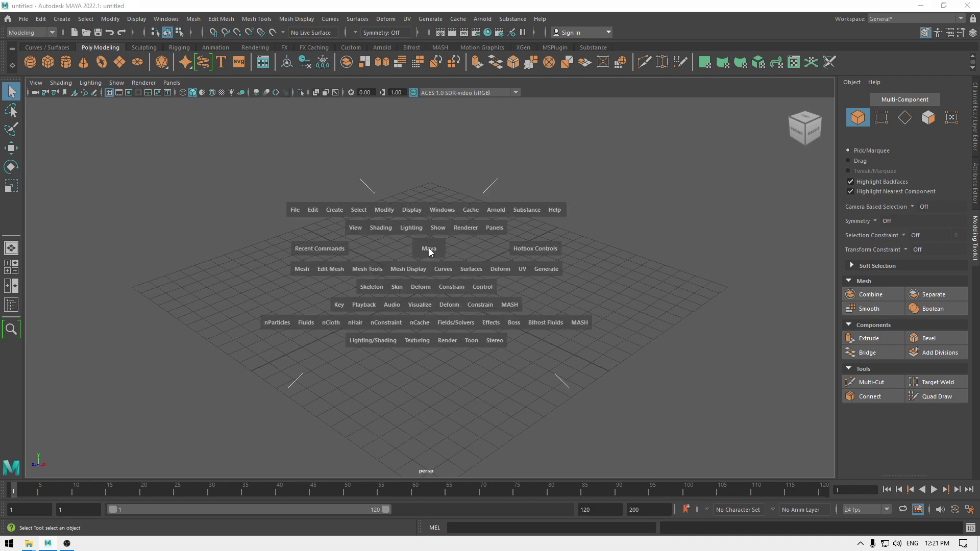
click(340, 212)
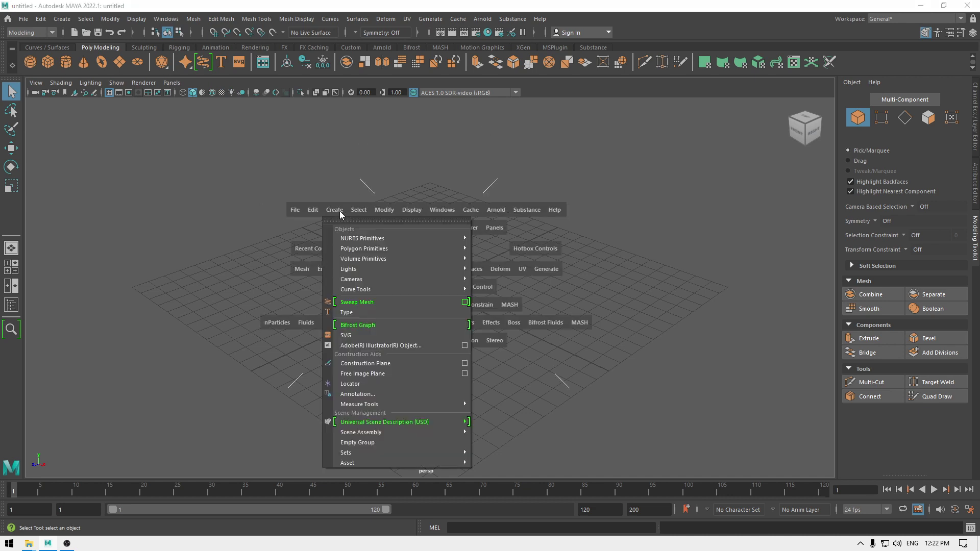
click(418, 174)
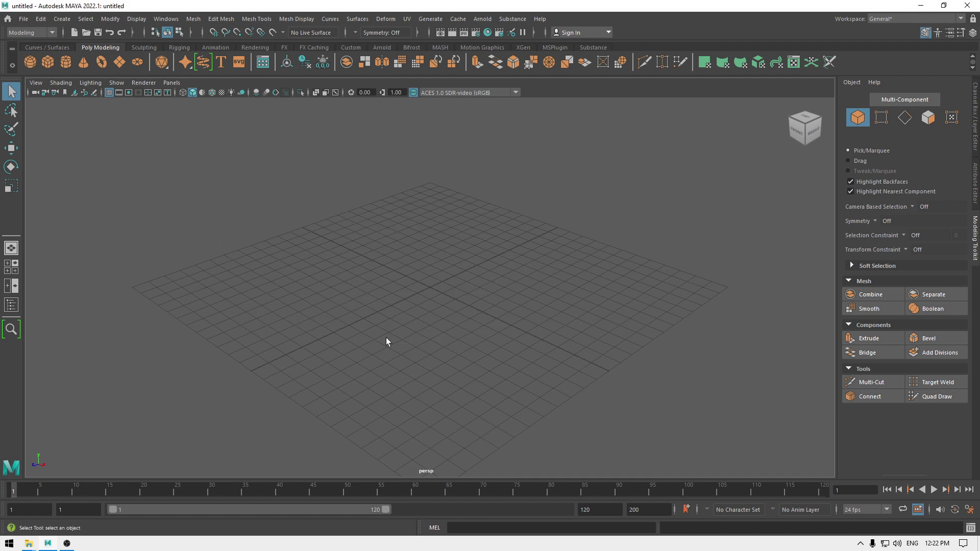
Step: Create a polygon plane at the origin, then delete it
click(62, 19)
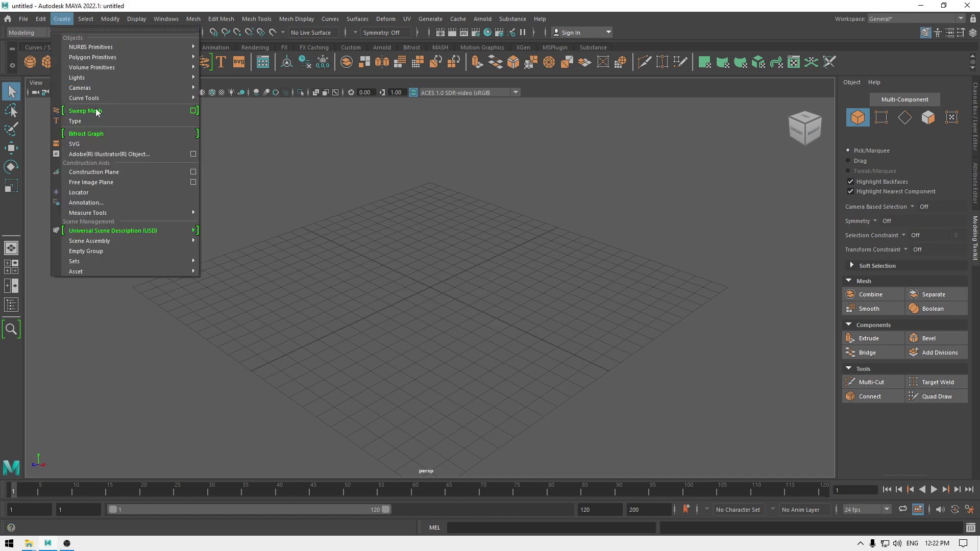
mouse_move(99, 47)
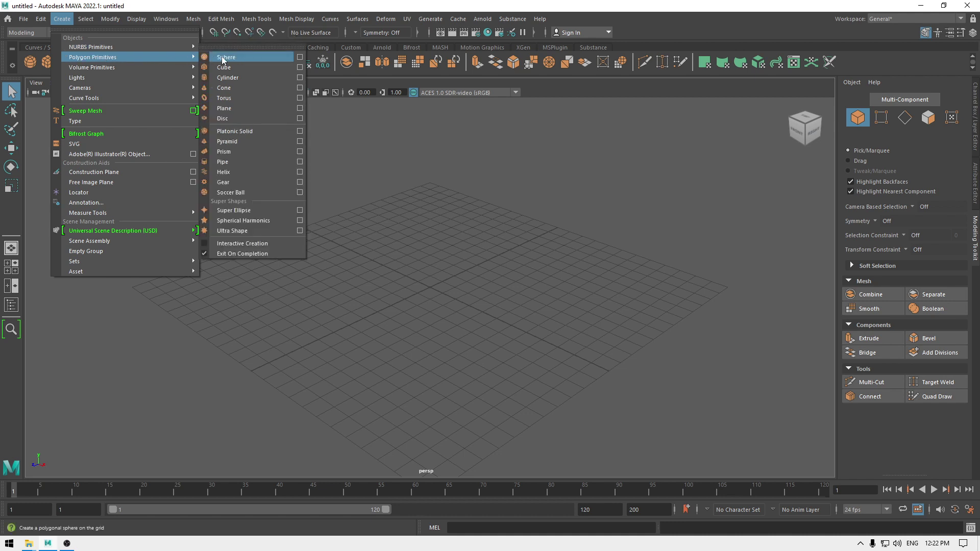
click(225, 108)
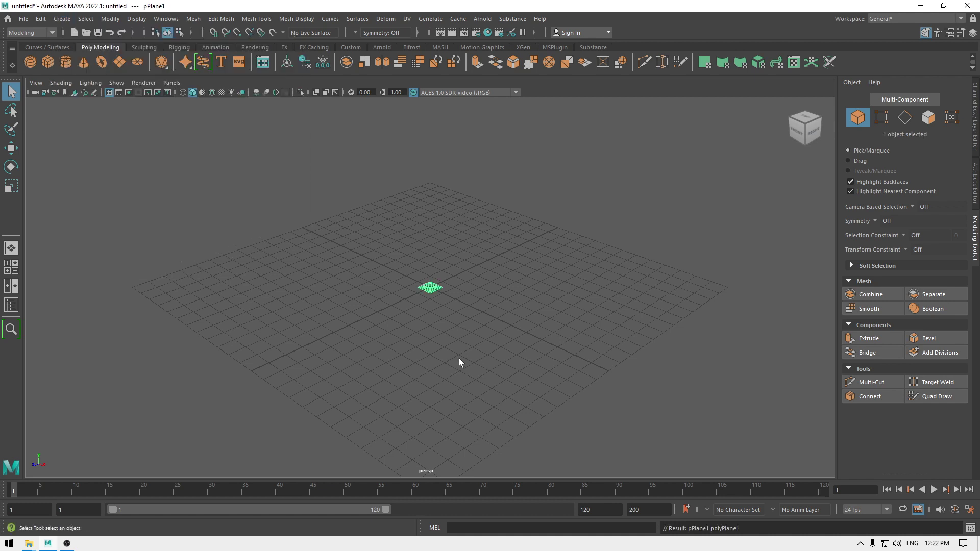
key(Delete)
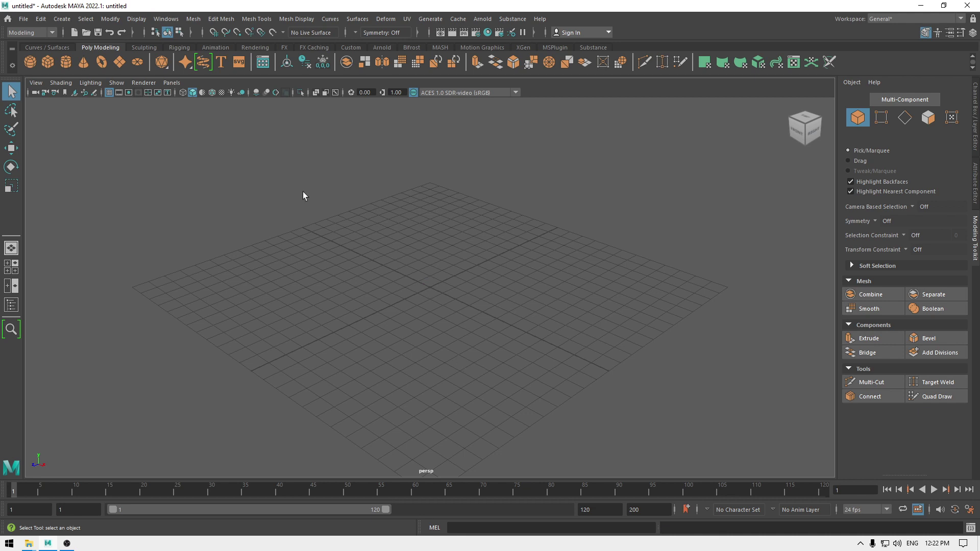
Step: Create a polygon cube at the origin from the hotbox's Polygon Primitives menu, then recall the hotbox
key(space)
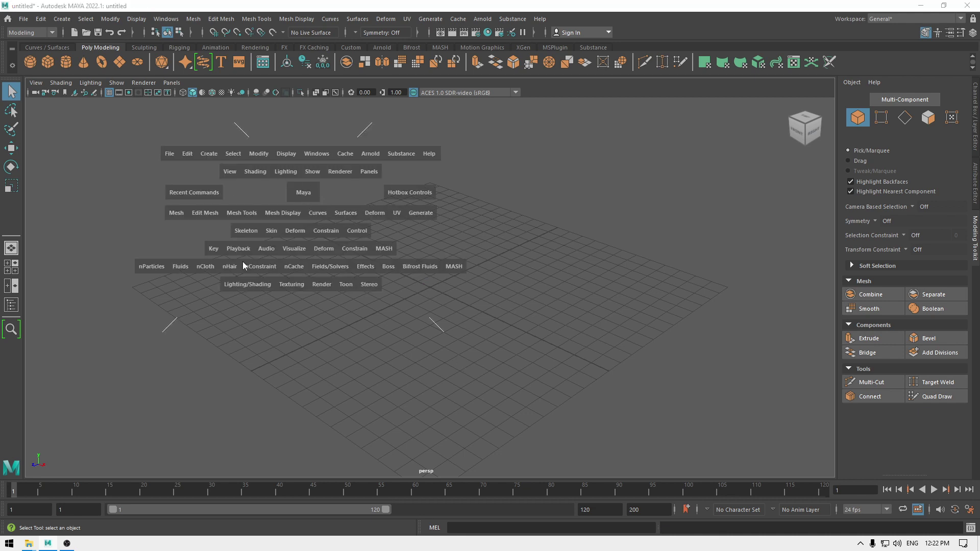
click(210, 154)
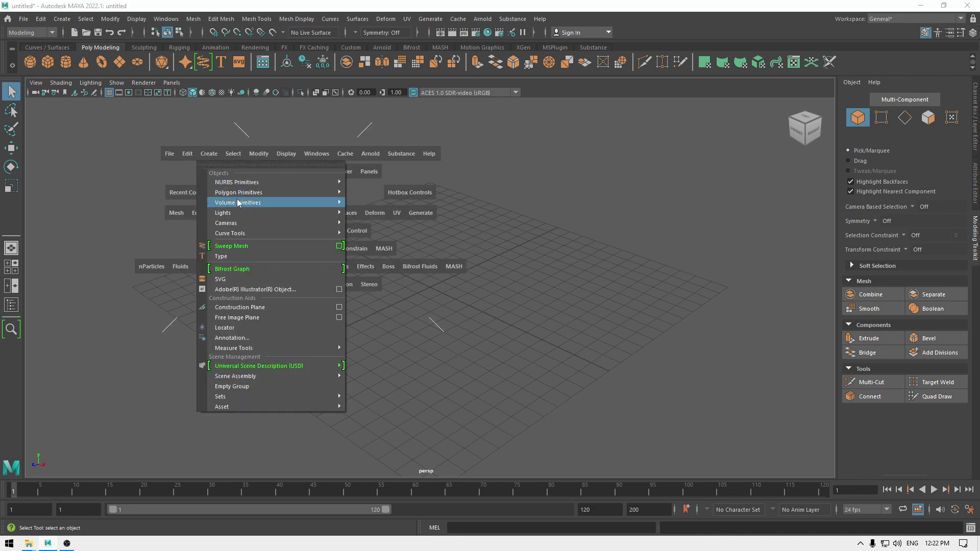
mouse_move(240, 195)
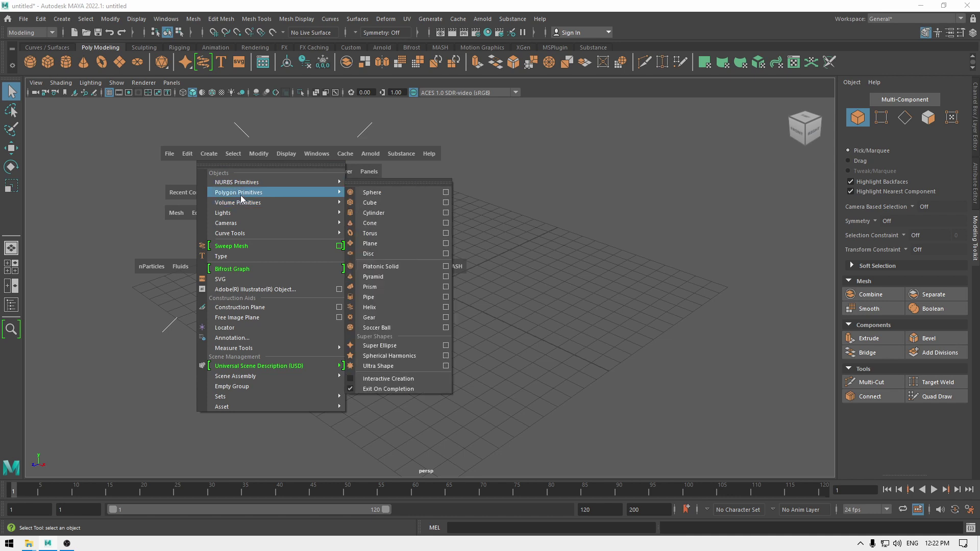
click(392, 202)
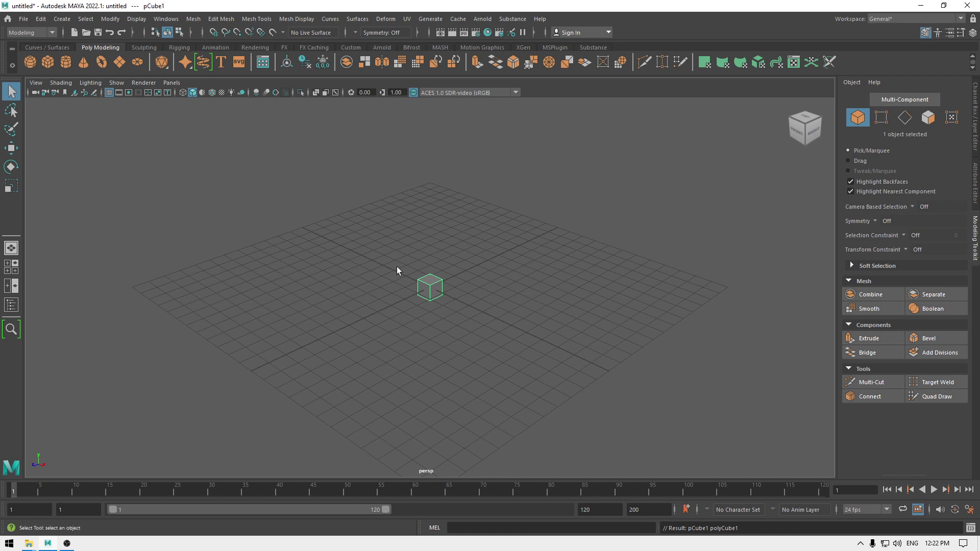
key(space)
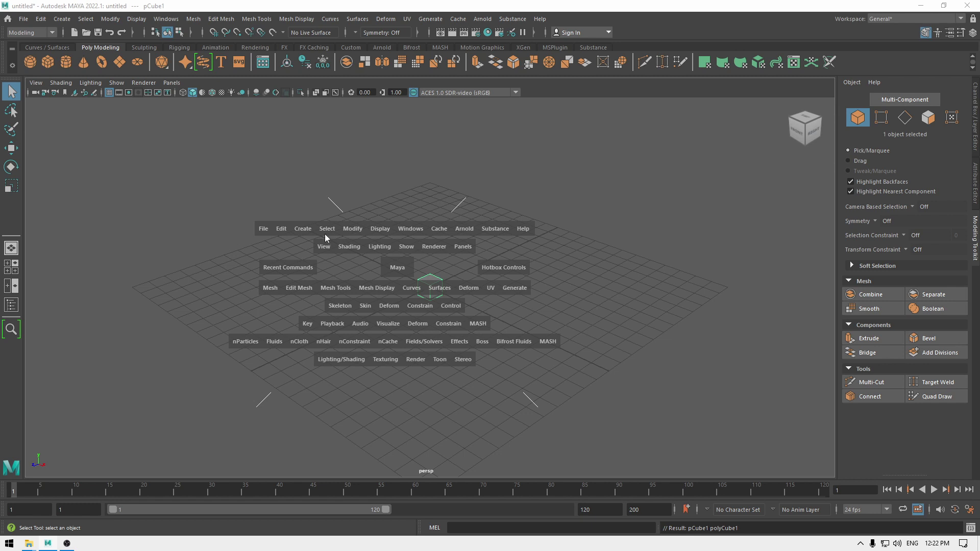
click(262, 229)
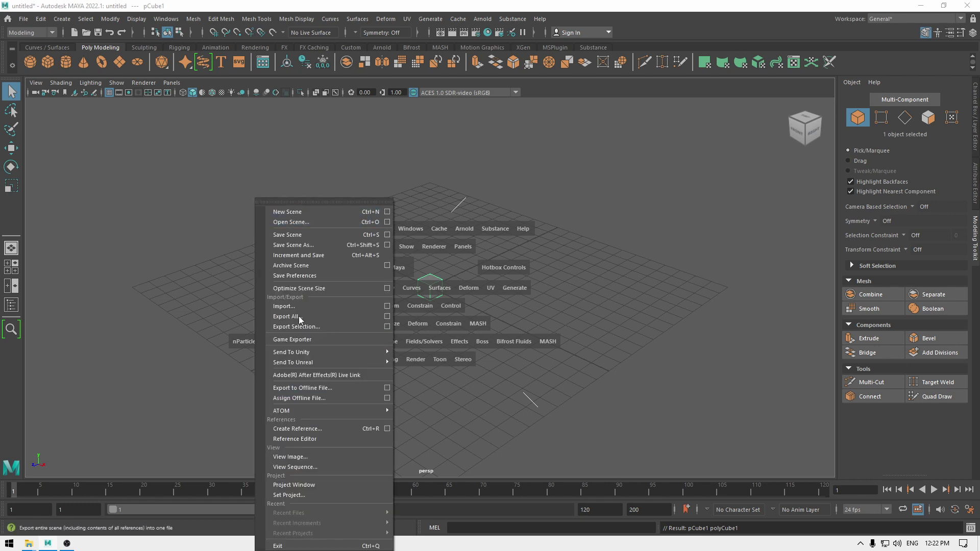
click(609, 250)
click(351, 231)
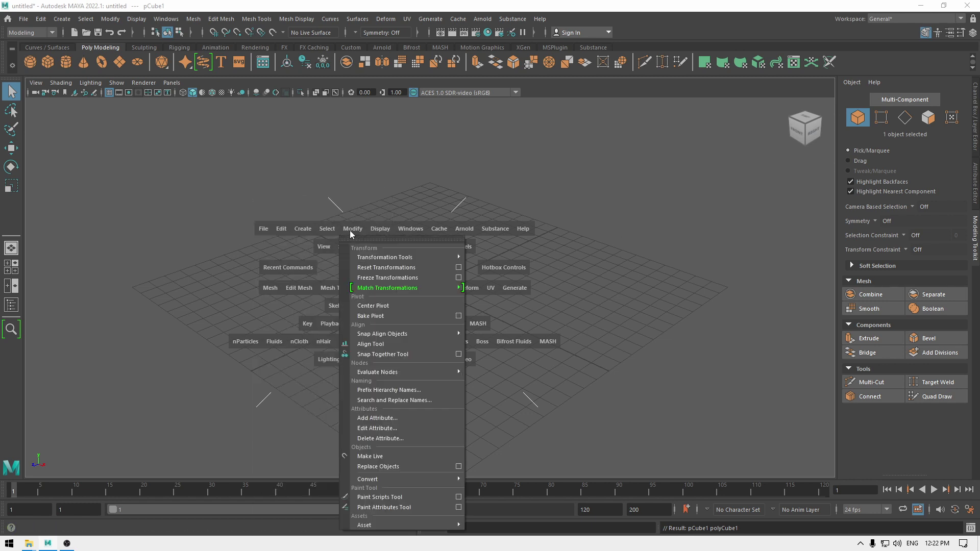
click(367, 185)
click(303, 229)
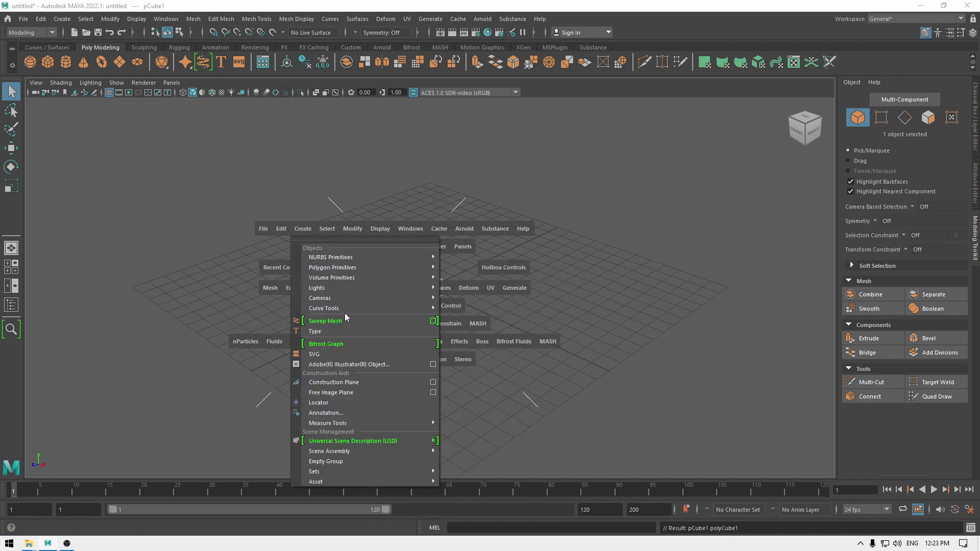
mouse_move(348, 288)
click(364, 152)
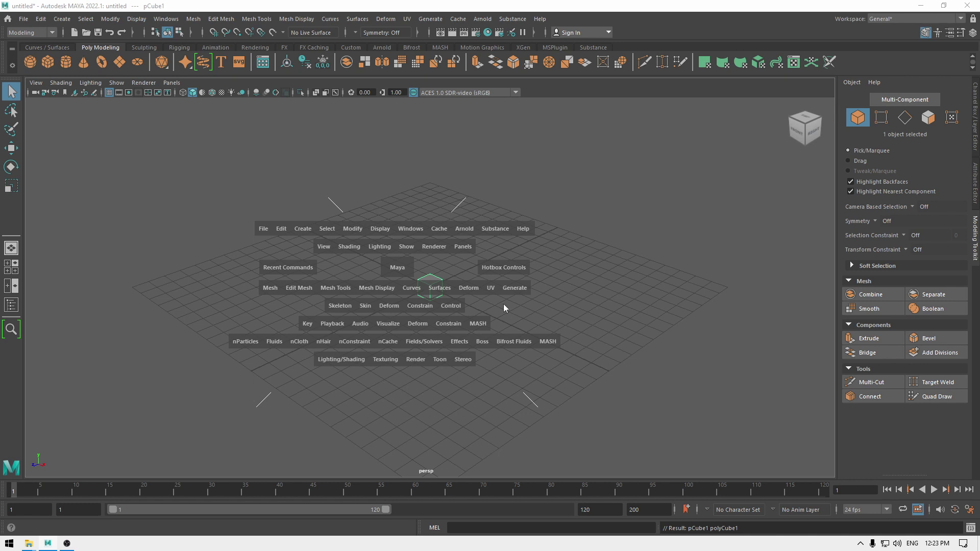
Step: Hide the Skeleton, Skin, Deform, Constrain and Control row using Hotbox Controls > Show Rigging
key(space)
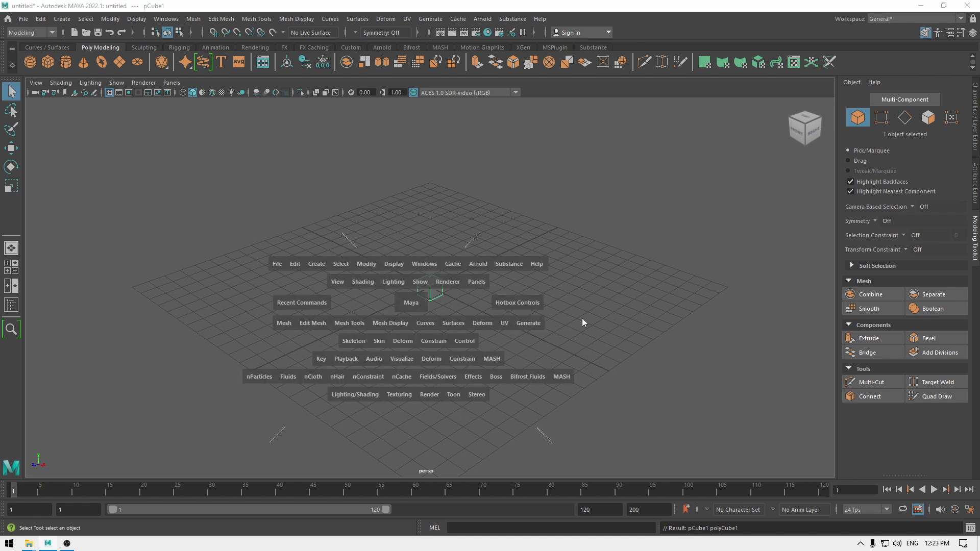
click(516, 305)
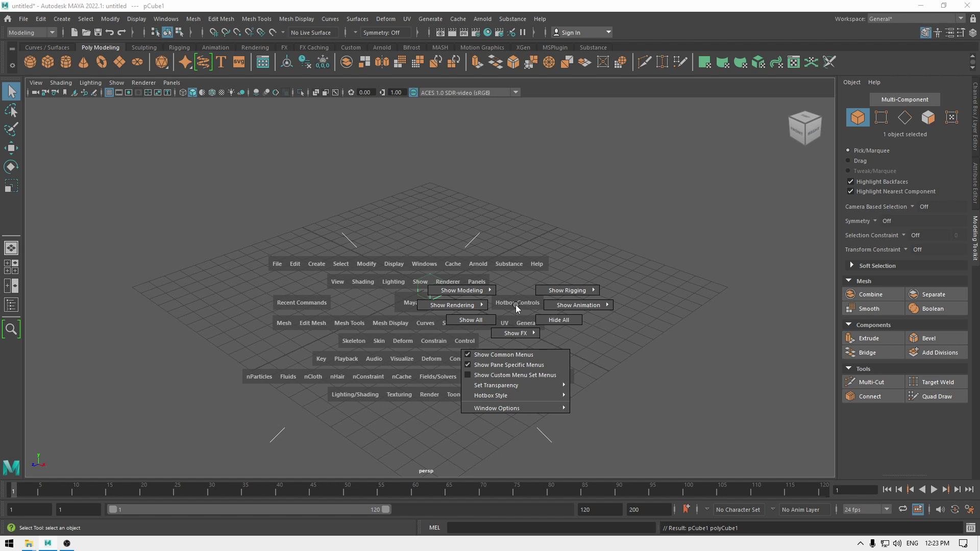
key(space)
click(583, 314)
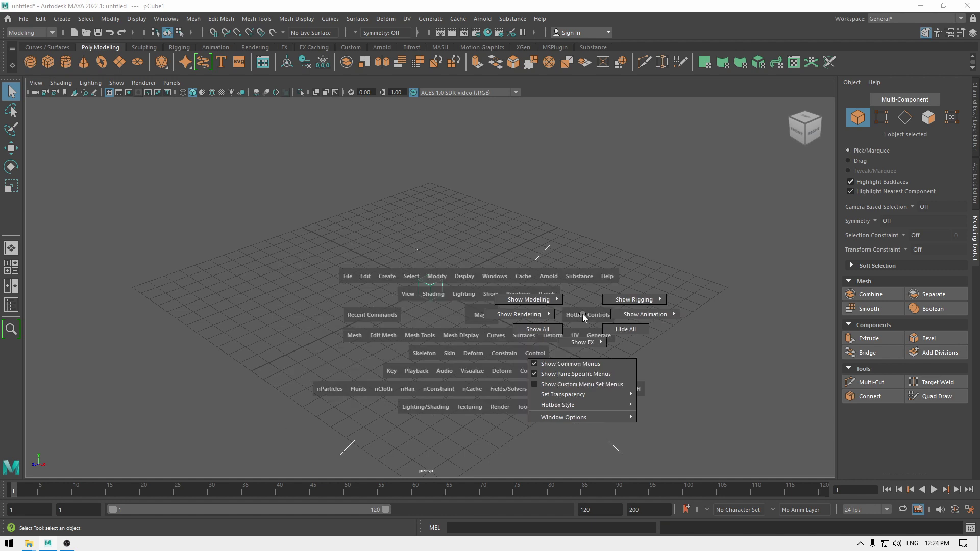
drag(582, 313, 641, 330)
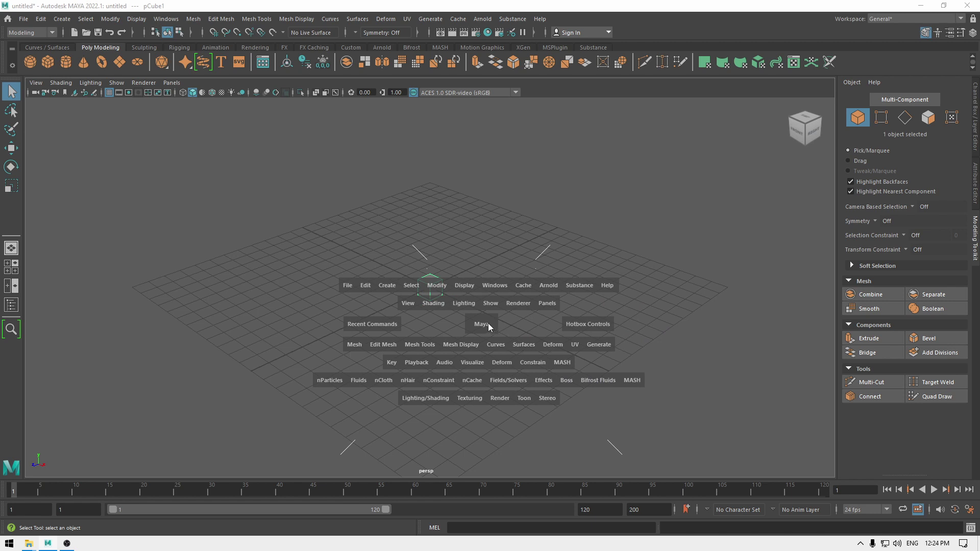
Step: Restore the rigging menu row in the hotbox
drag(488, 324, 486, 327)
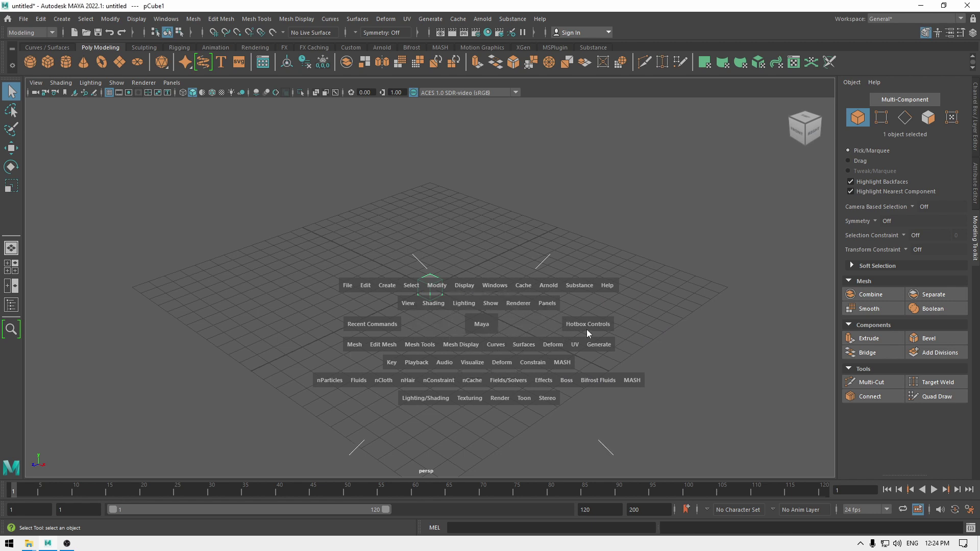
drag(587, 323, 633, 331)
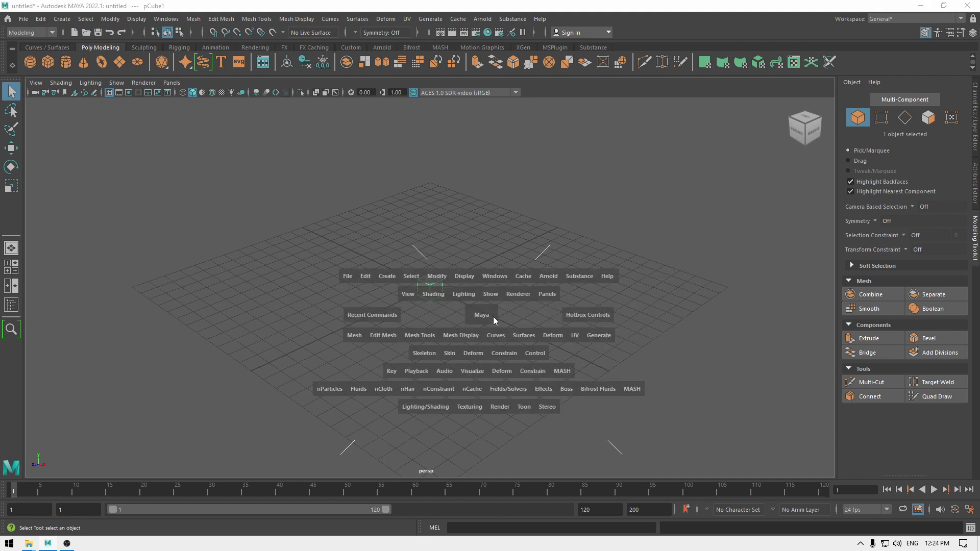
drag(582, 313, 617, 328)
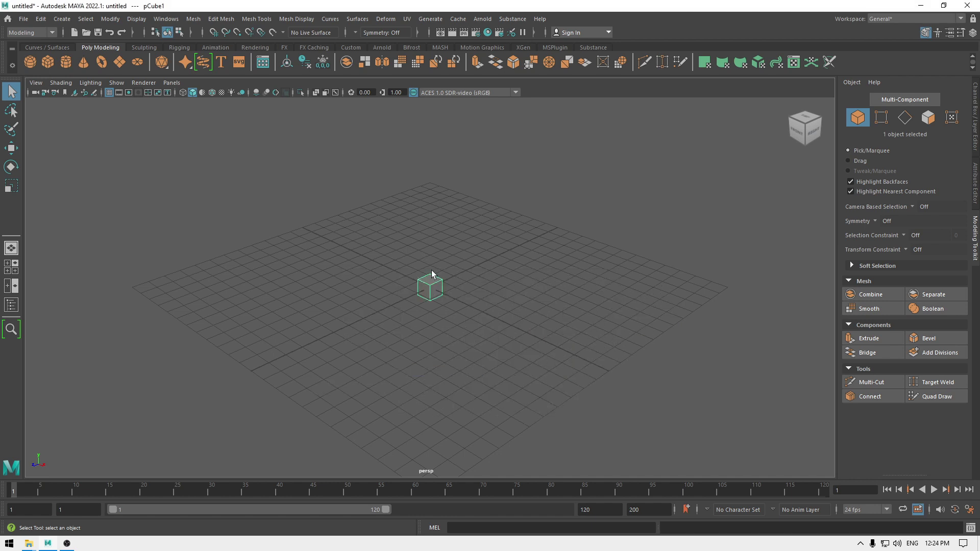
Step: Set the hotbox to show the modeling menus through Hotbox Controls
key(space)
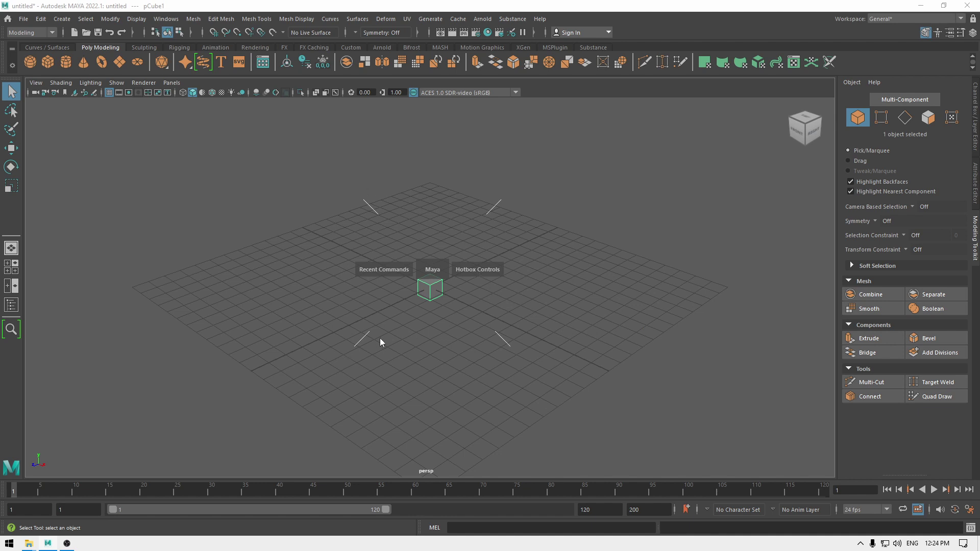
click(469, 274)
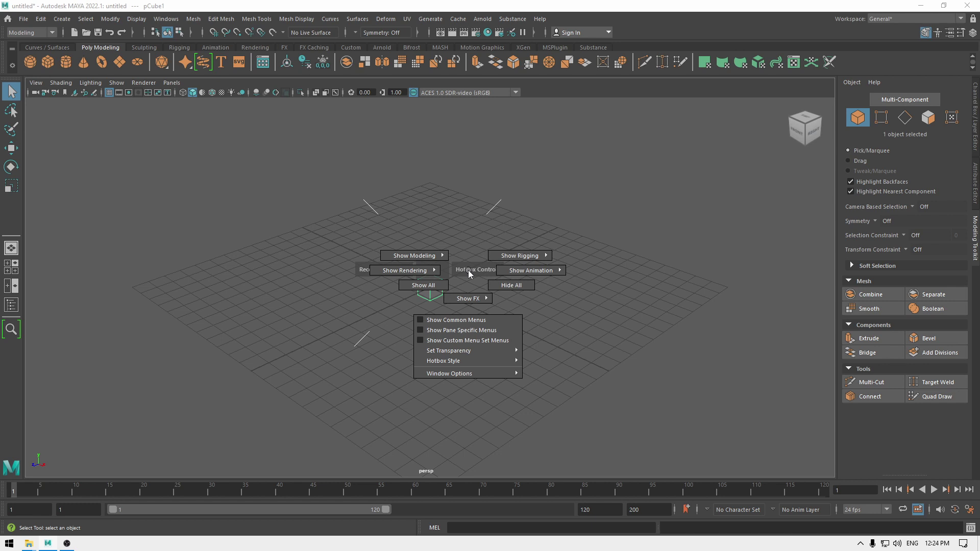
drag(469, 274, 427, 225)
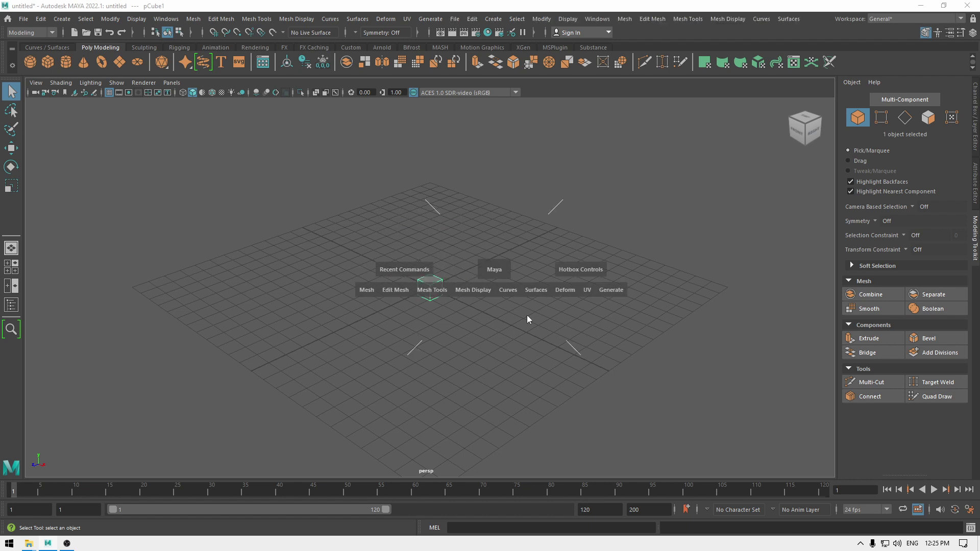
Step: Set Hotbox Controls to Show All and close the hotbox, leaving the four-panel layout
click(577, 271)
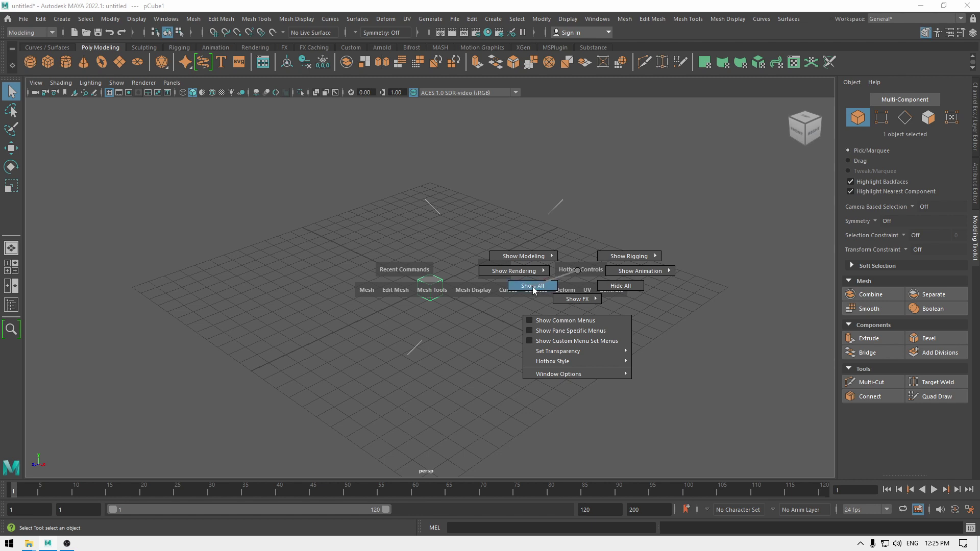
drag(533, 288, 532, 285)
key(space)
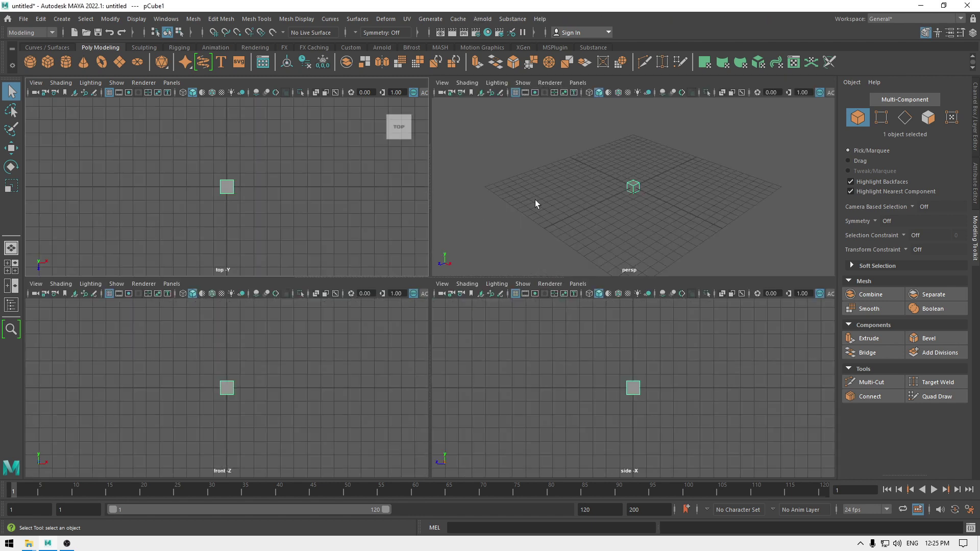
Step: Hide, then restore, the hotbox's animation menu row, and return to a single perspective view
key(space)
key(space)
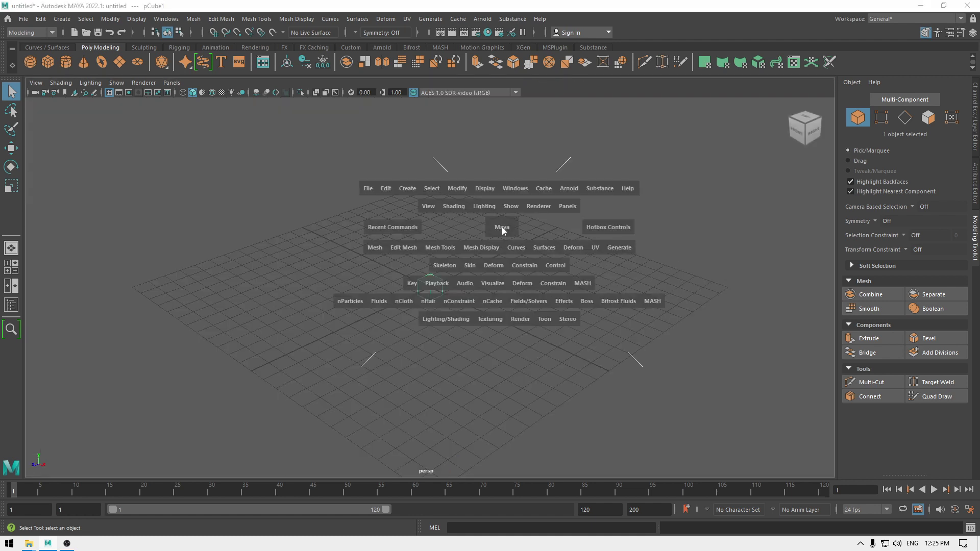
drag(404, 321, 444, 377)
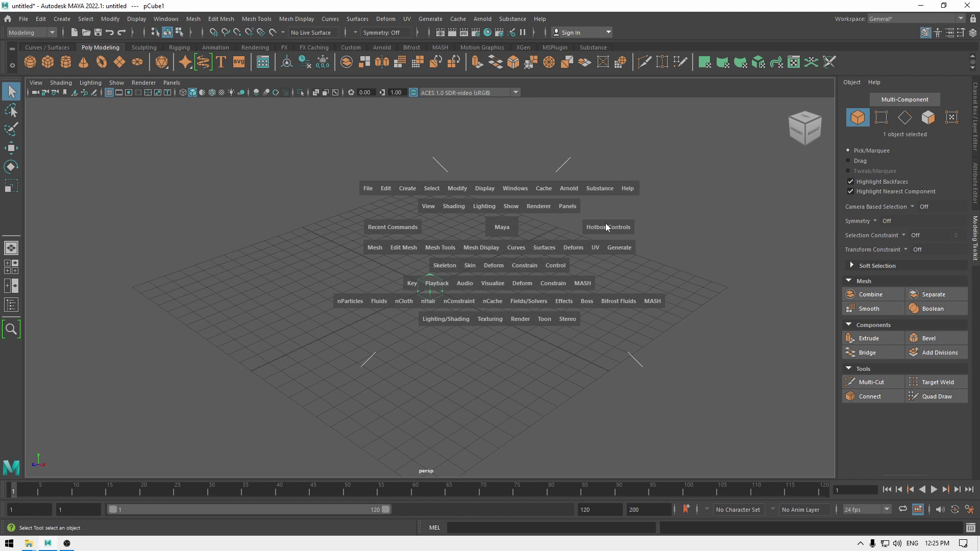
drag(606, 229, 605, 228)
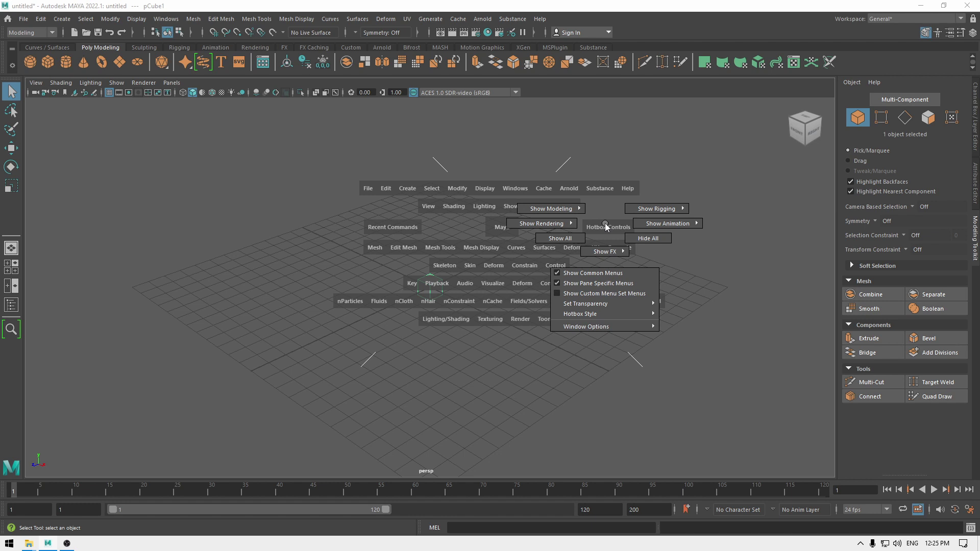
mouse_move(605, 226)
mouse_down()
mouse_move(680, 225)
mouse_move(620, 227)
mouse_up()
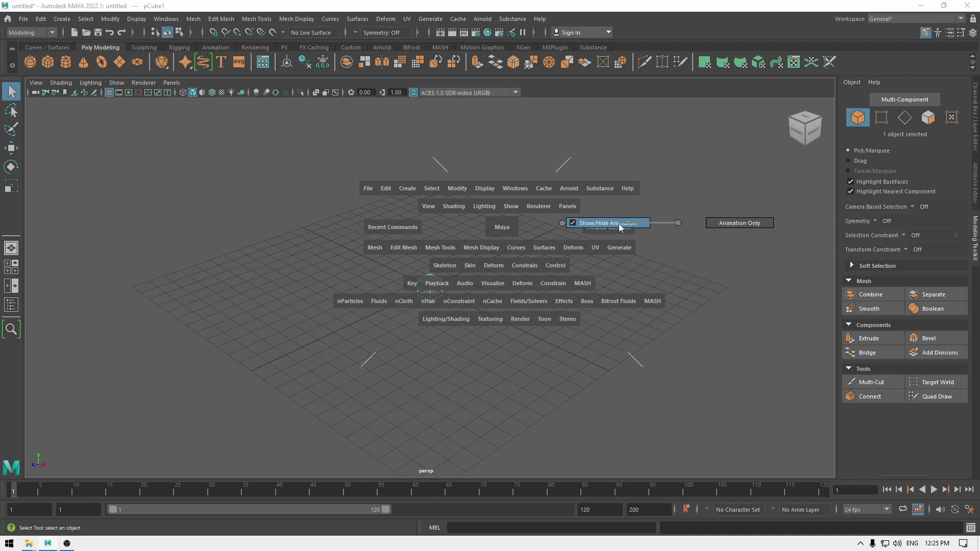
drag(620, 227, 575, 250)
key(space)
key(space)
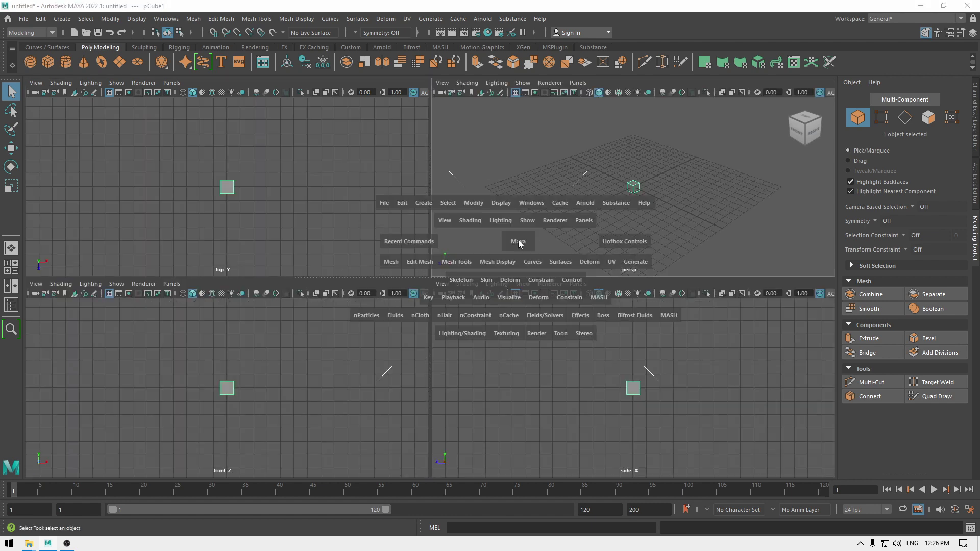
key(space)
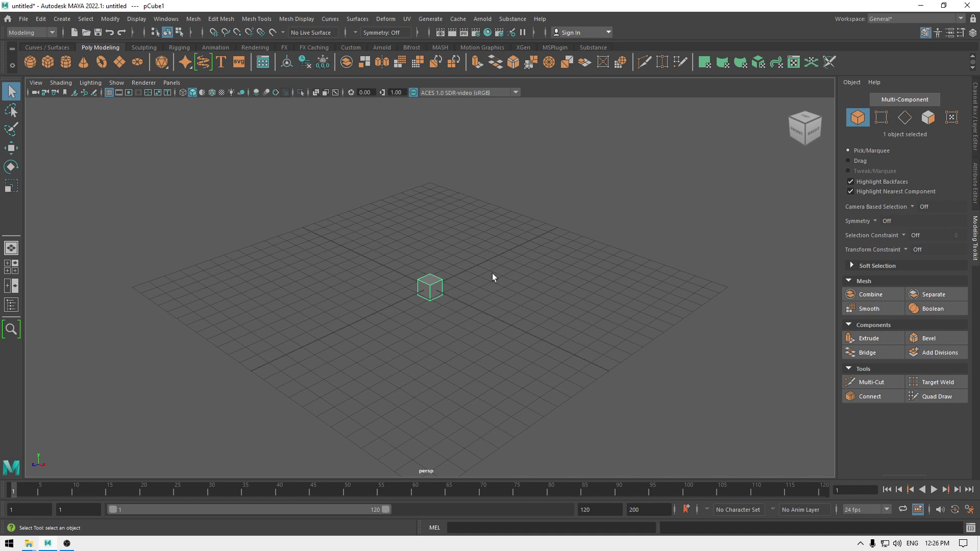
Step: Switch the viewport to Top View and back to Perspective View, then dolly in on the cube
key(space)
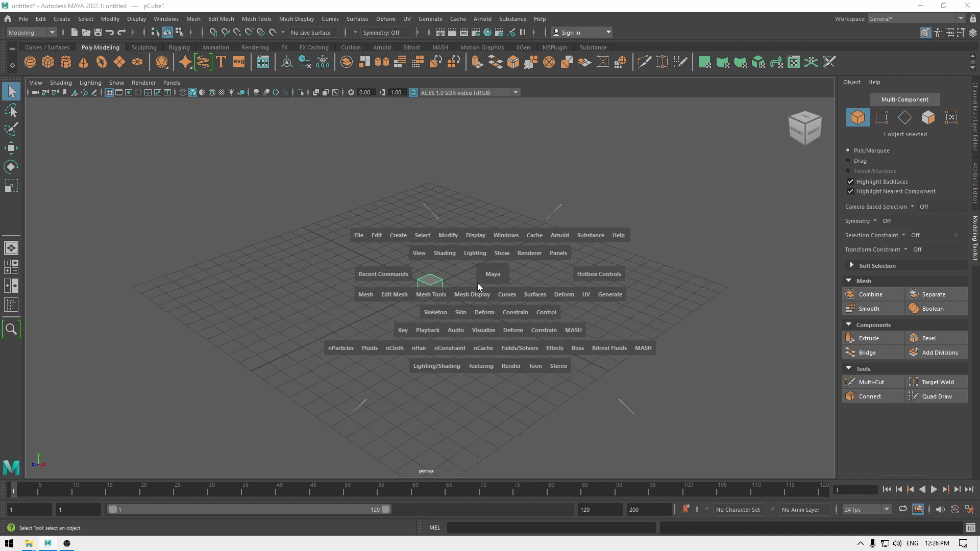
click(501, 274)
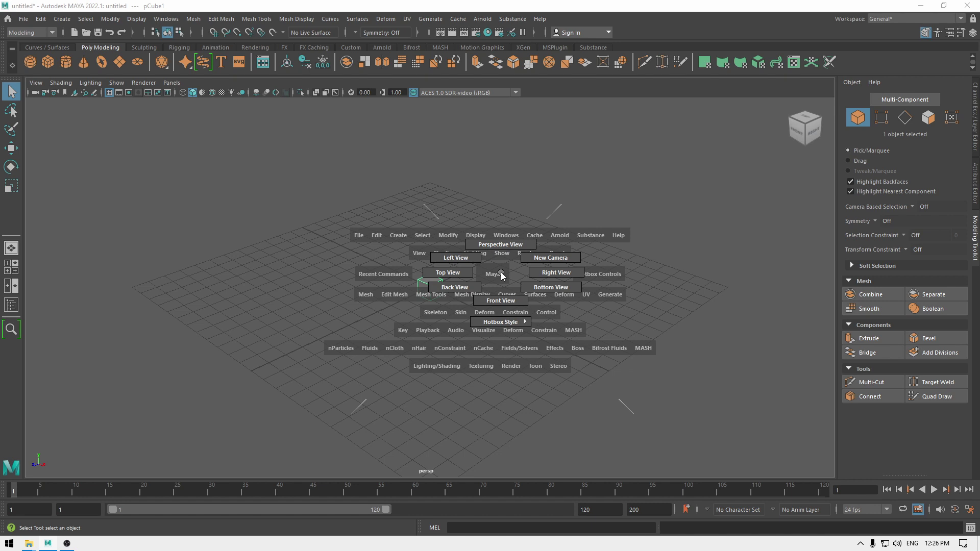
drag(502, 276, 438, 275)
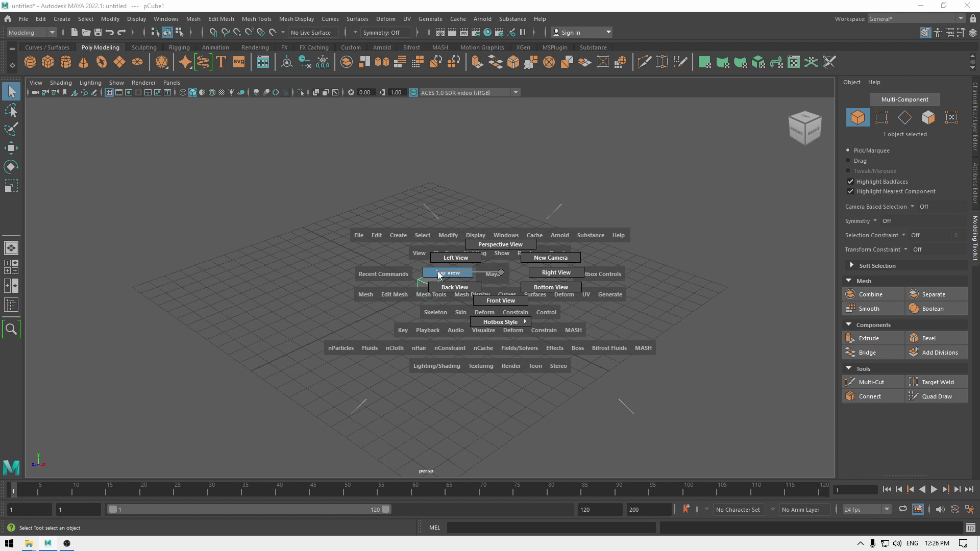
drag(438, 276, 438, 275)
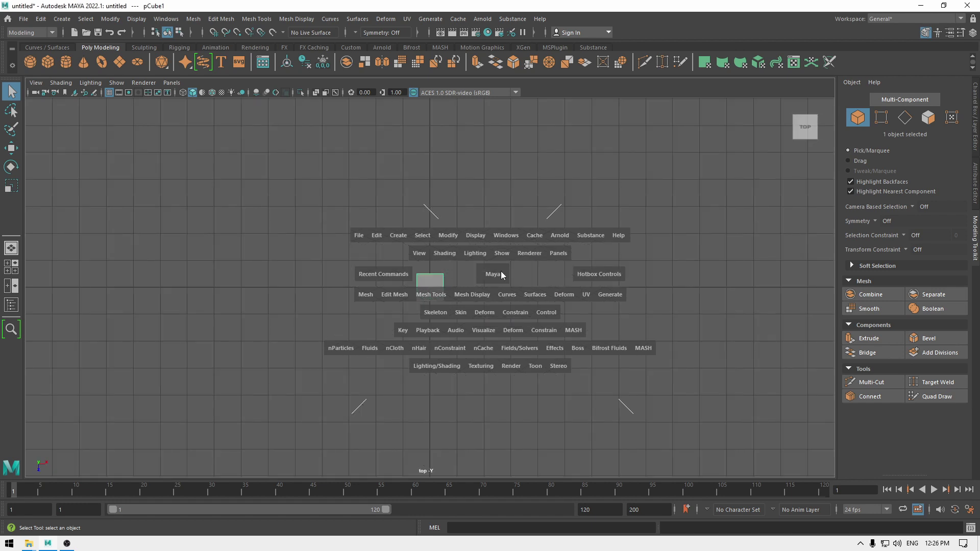
drag(501, 271, 508, 244)
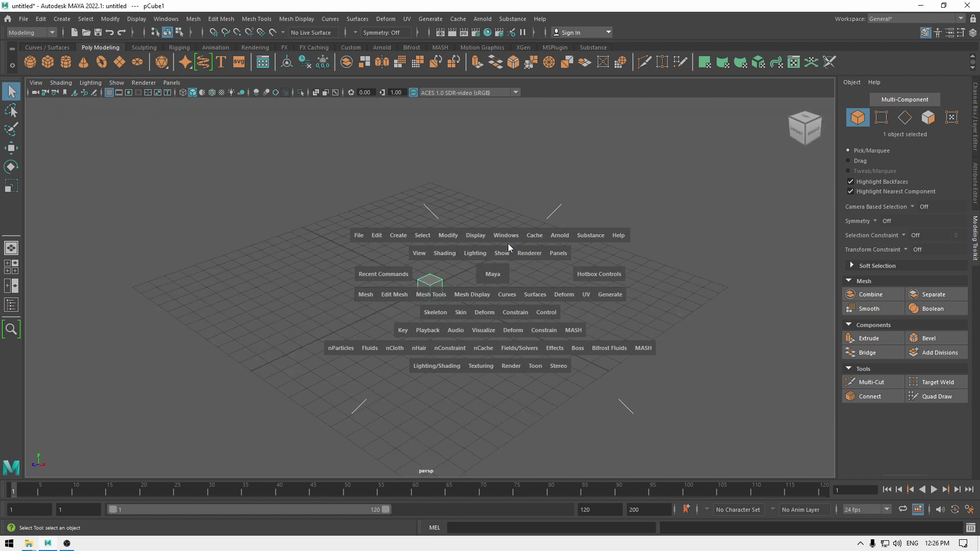
key(space)
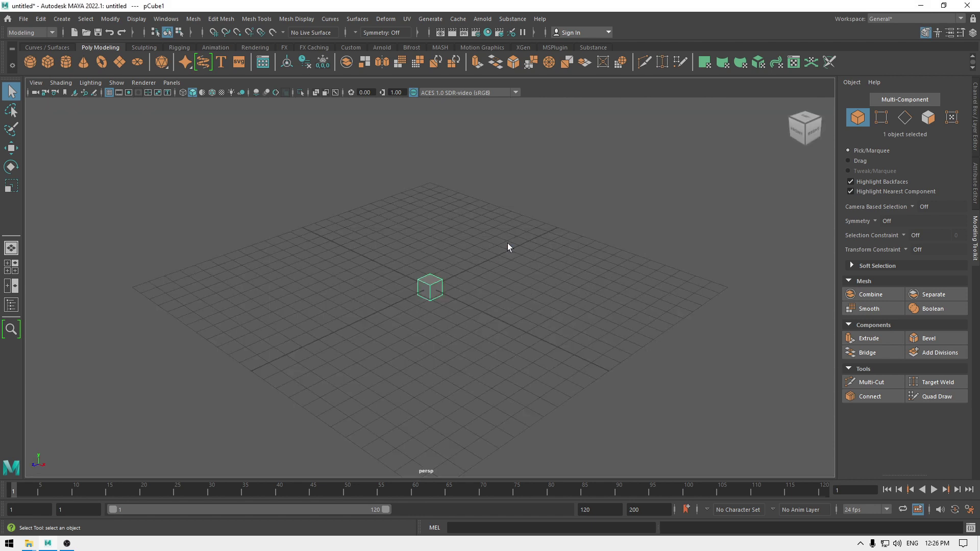
scroll(470, 222, up, 3)
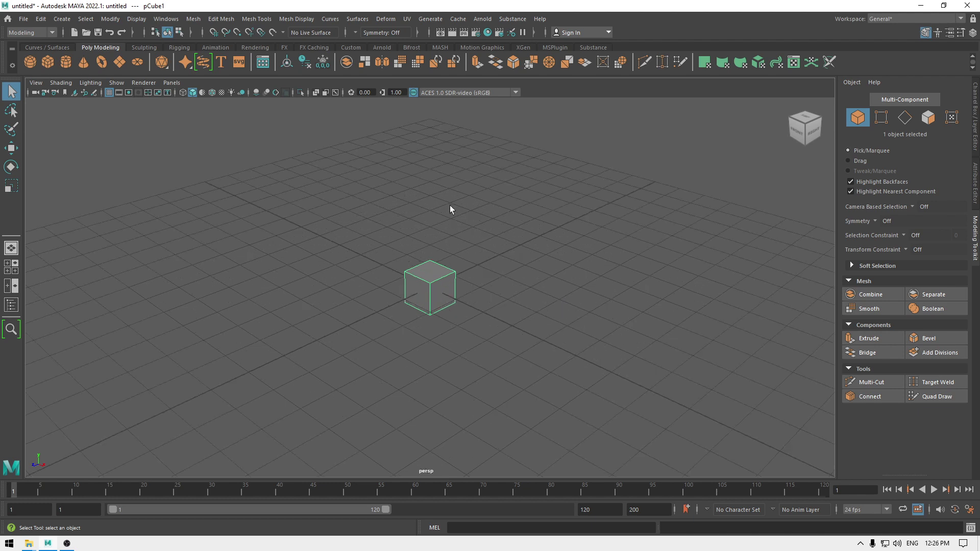
Step: Select pCube1's top face, extrude it with Edit Mesh > Extrude, and pull it upward
right_drag(449, 205, 449, 234)
click(429, 270)
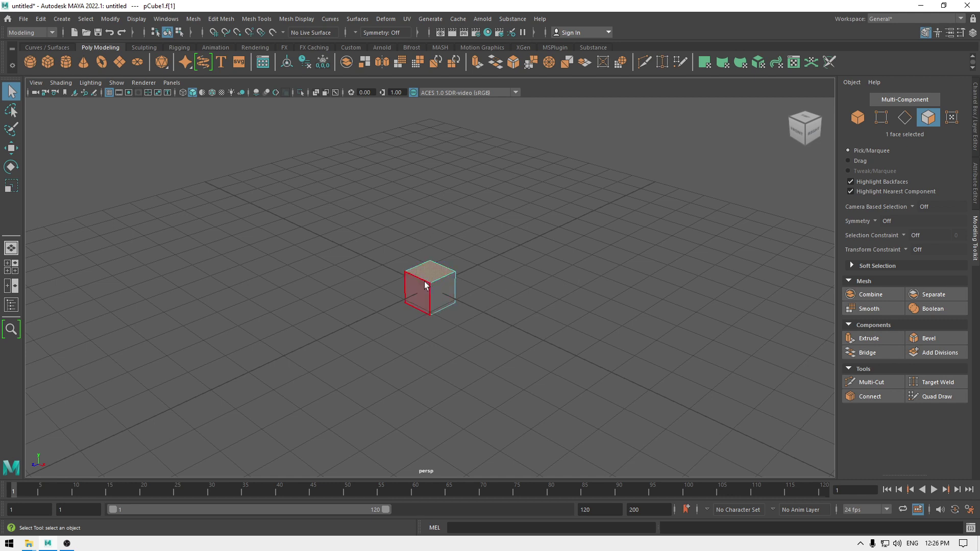
click(221, 19)
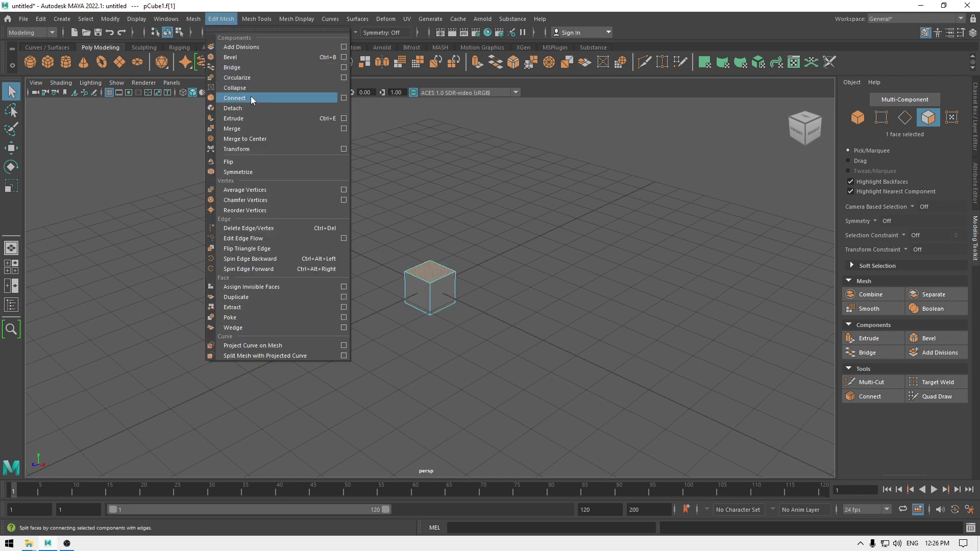
click(250, 118)
drag(445, 268, 430, 212)
Step: Undo the extrusion, re-extrude the top face to Local Translate Z 0.483, then select the whole cube
key(w)
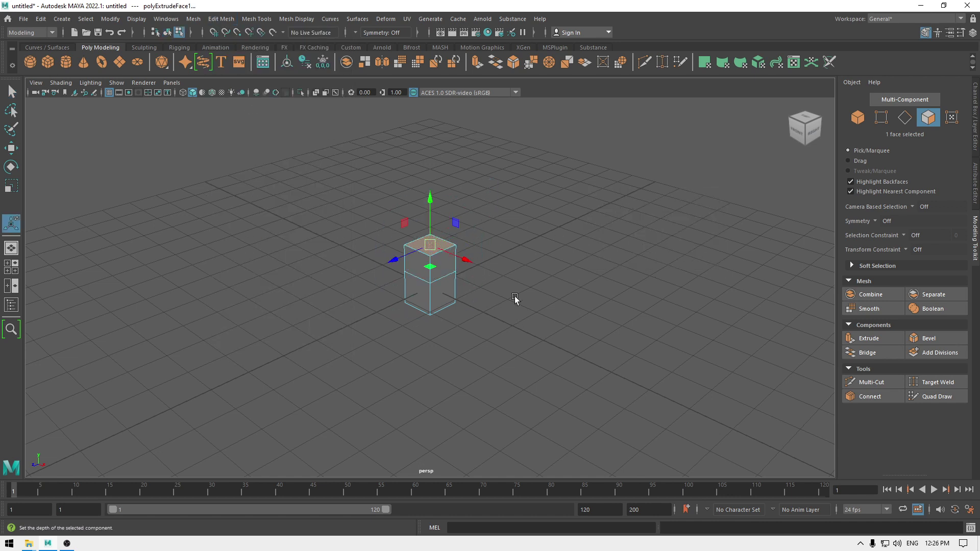
key(ctrl+z)
key(ctrl+z)
key(ctrl+z)
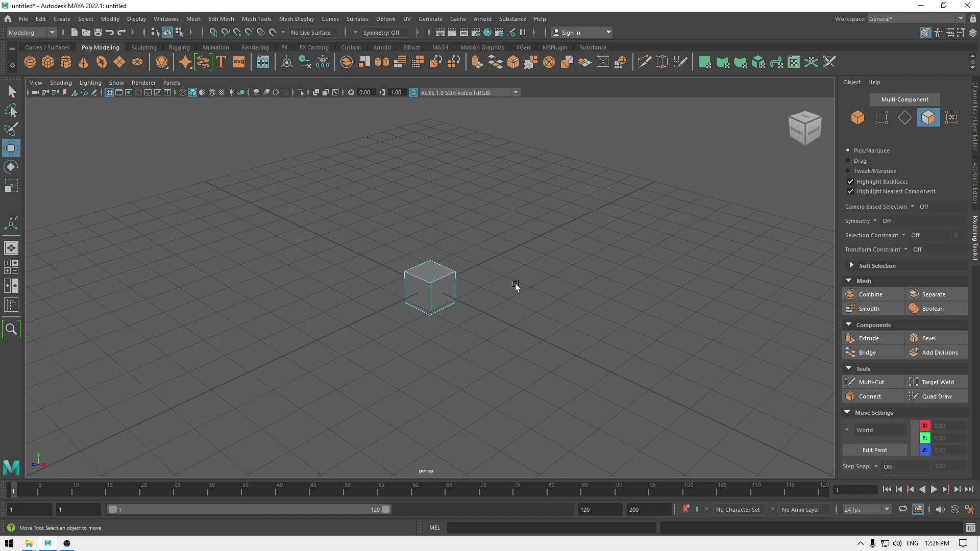
click(430, 271)
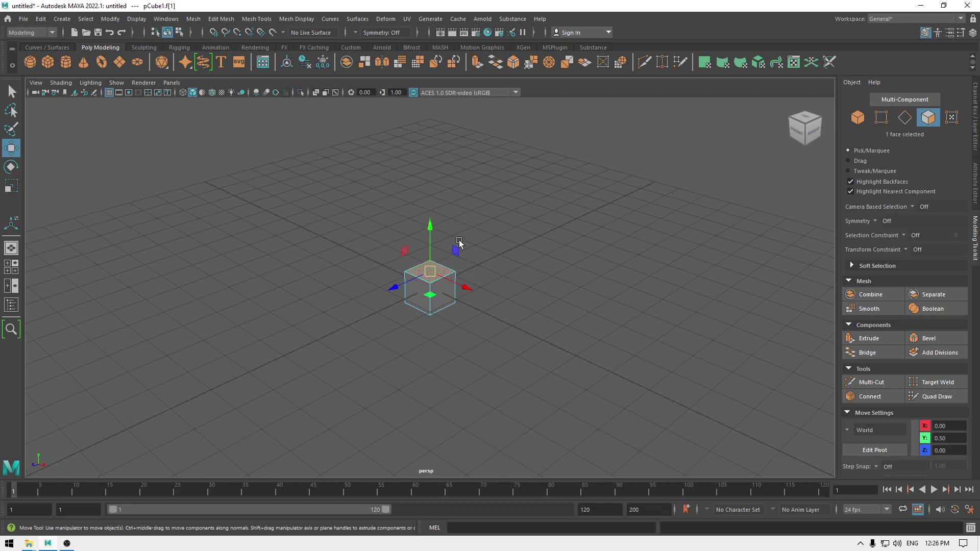
key(space)
click(369, 261)
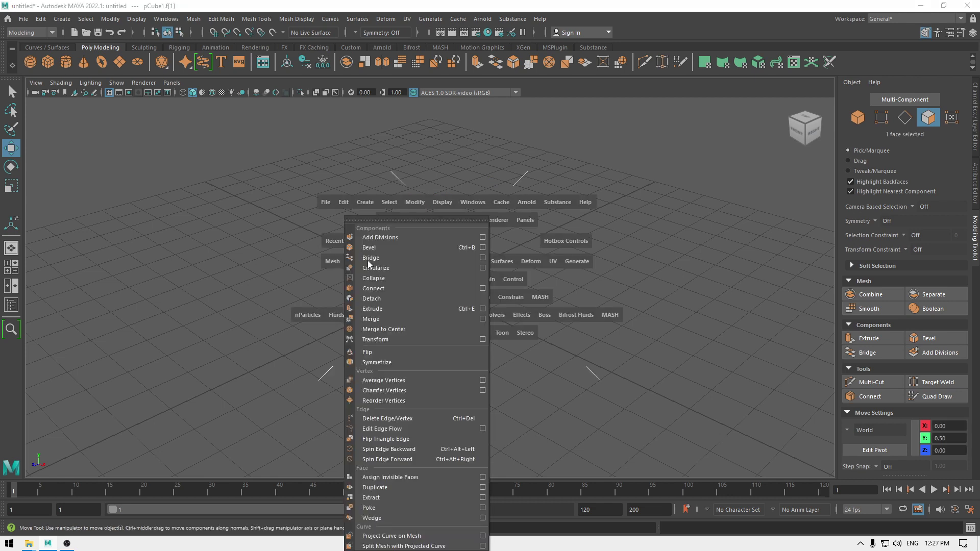
click(411, 308)
drag(429, 244, 428, 224)
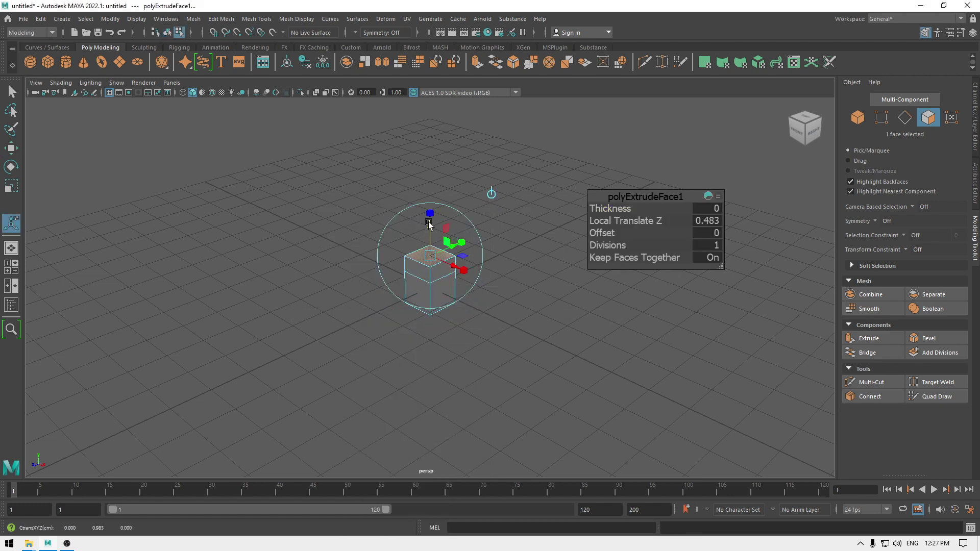
key(w)
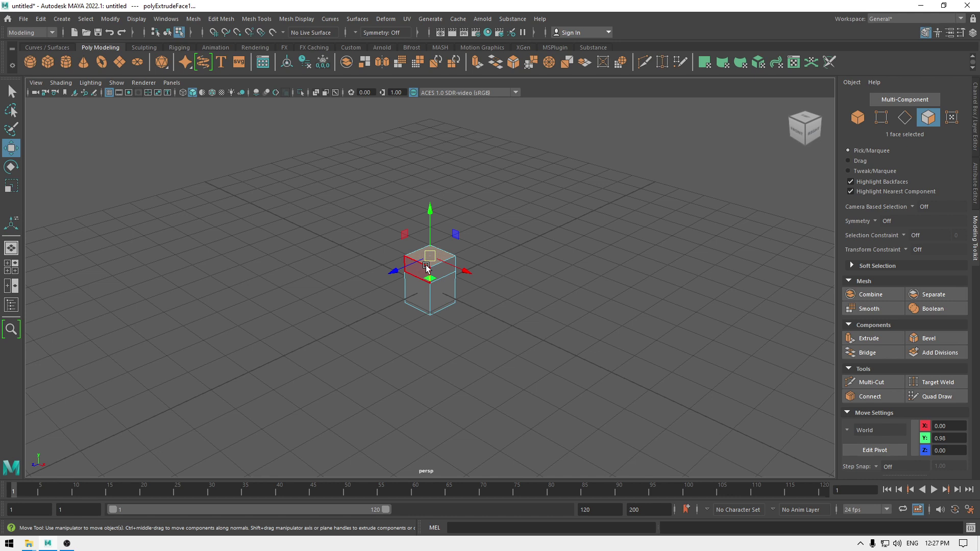
key(F8)
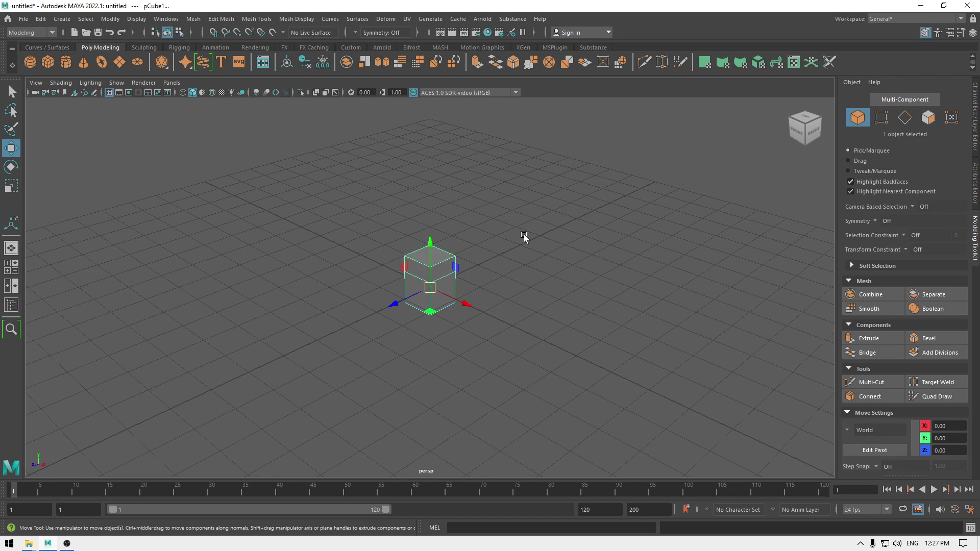